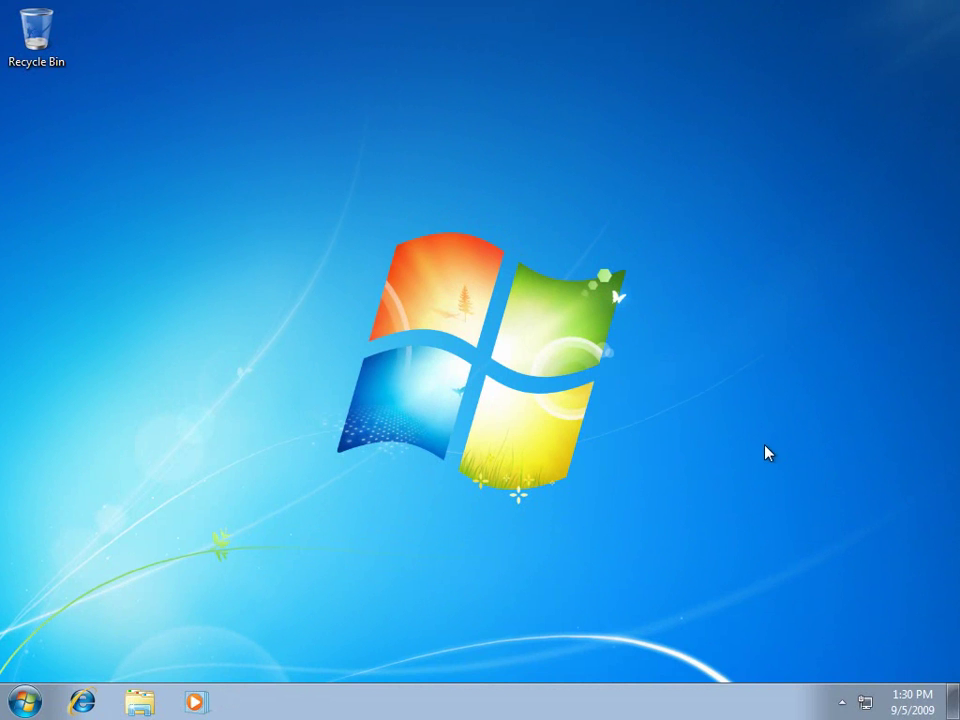
- Show the Computer, User's Files and Network icons on the desktop, and close the personalization settings
{"action": "right_click", "coordinate": [736, 347]}
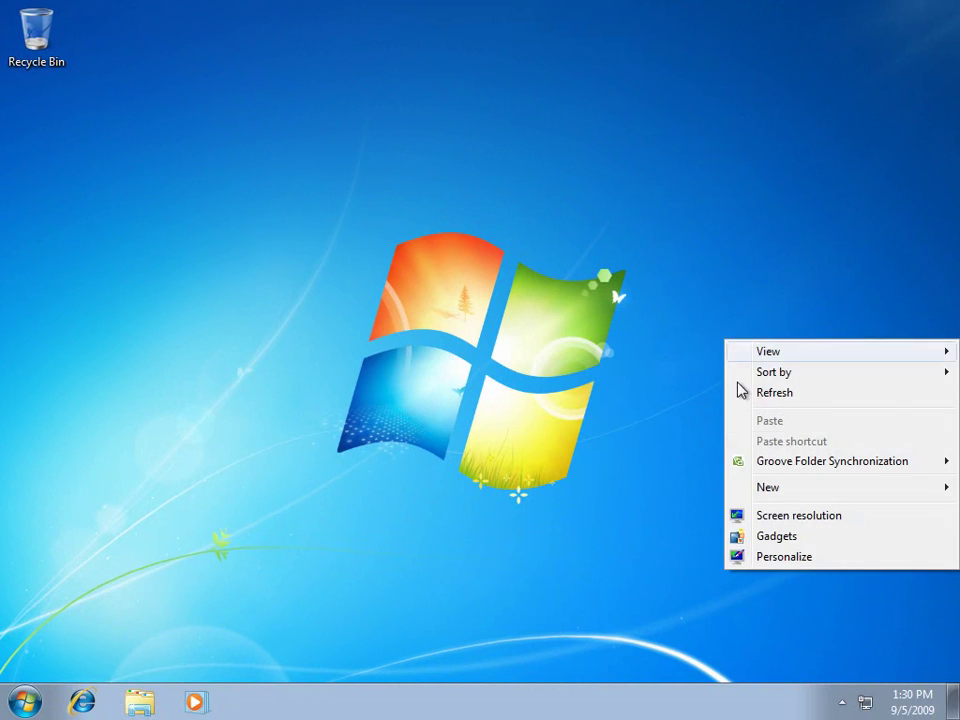
{"action": "left_click", "coordinate": [756, 557]}
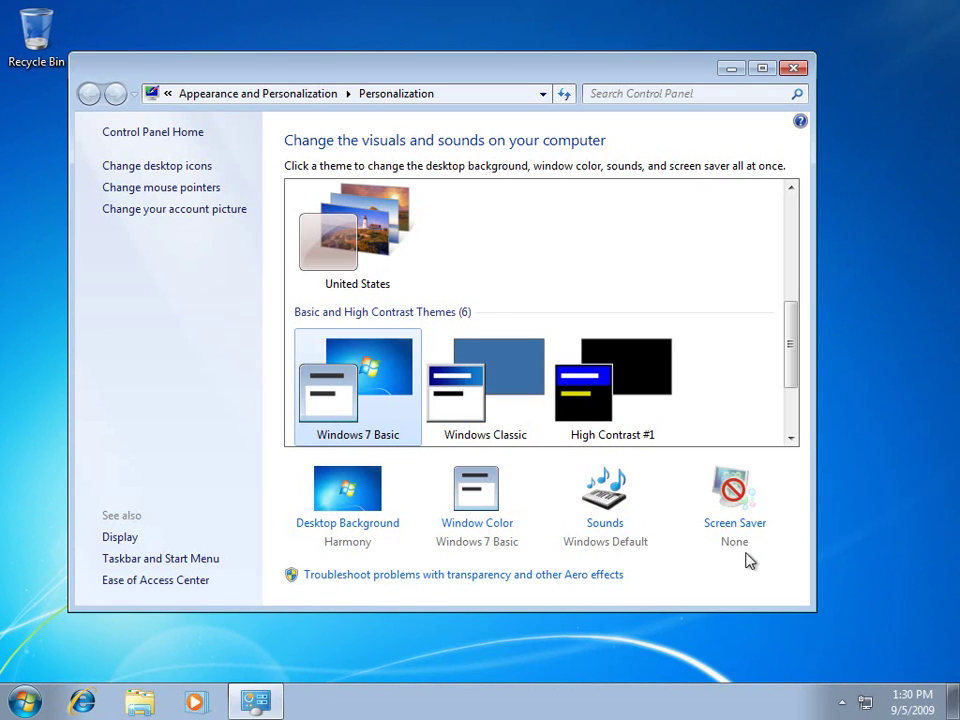
{"action": "left_click", "coordinate": [117, 170]}
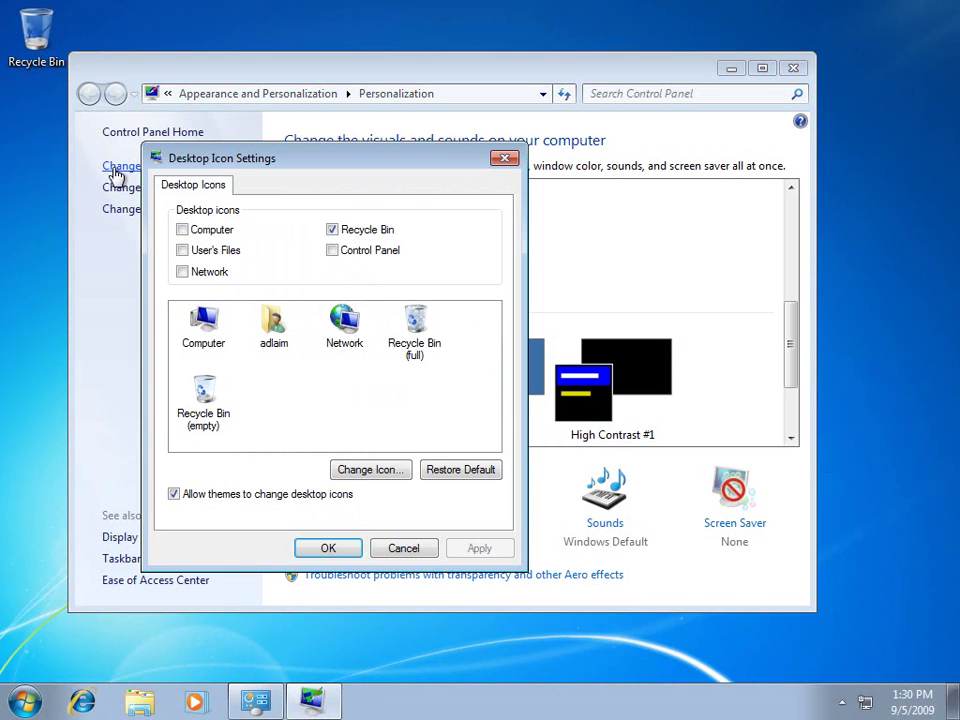
{"action": "left_click", "coordinate": [183, 232]}
{"action": "left_click", "coordinate": [182, 250]}
{"action": "left_click", "coordinate": [182, 271]}
{"action": "left_click", "coordinate": [479, 548]}
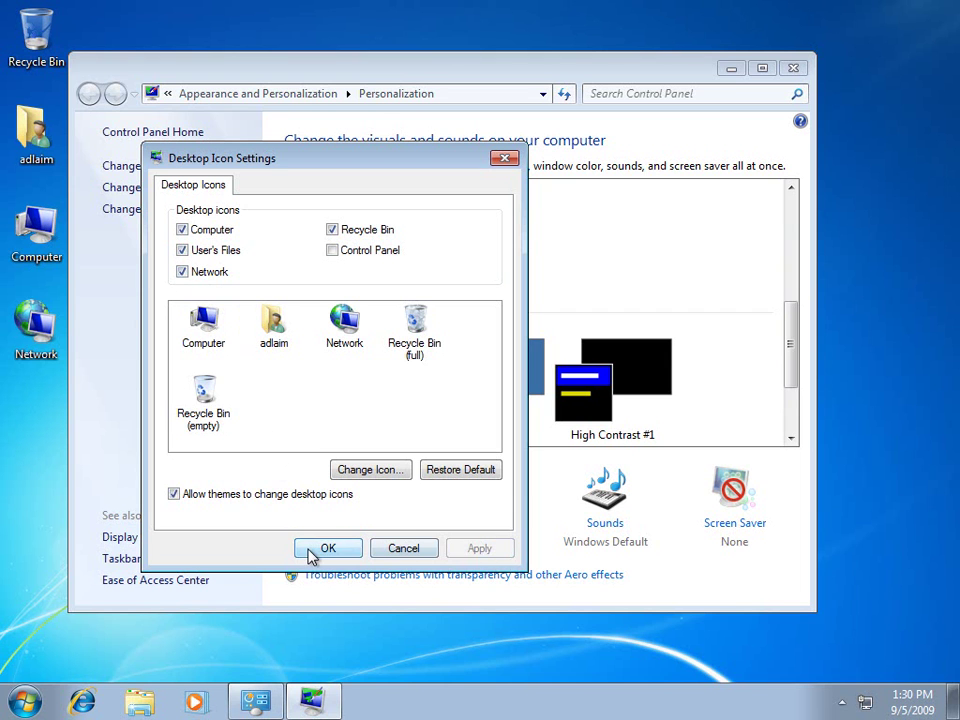
{"action": "left_click", "coordinate": [313, 552]}
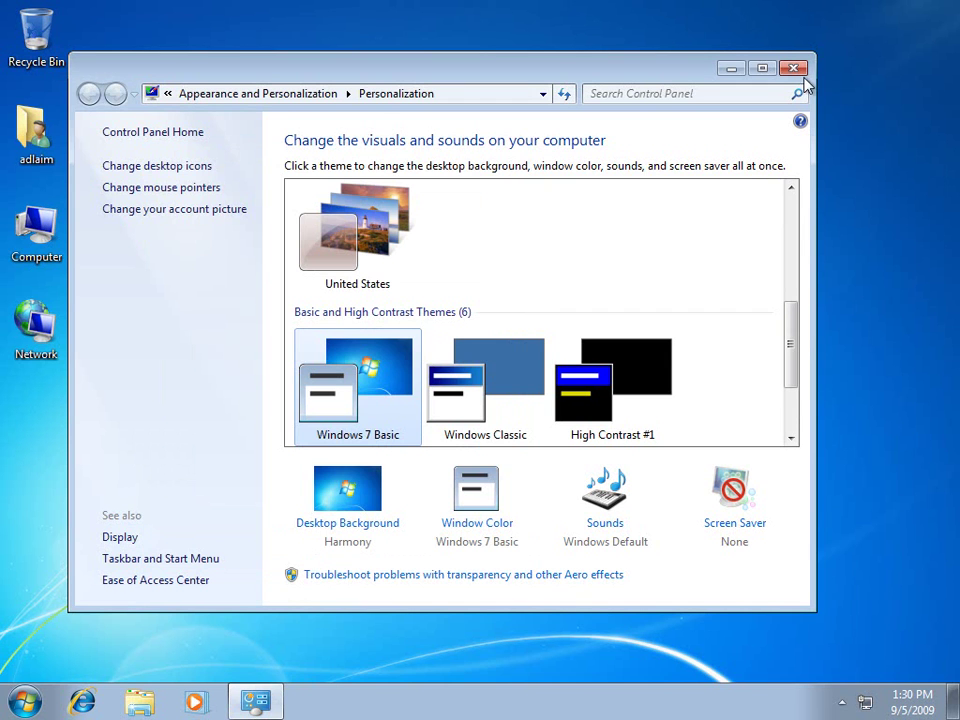
{"action": "left_click", "coordinate": [795, 68]}
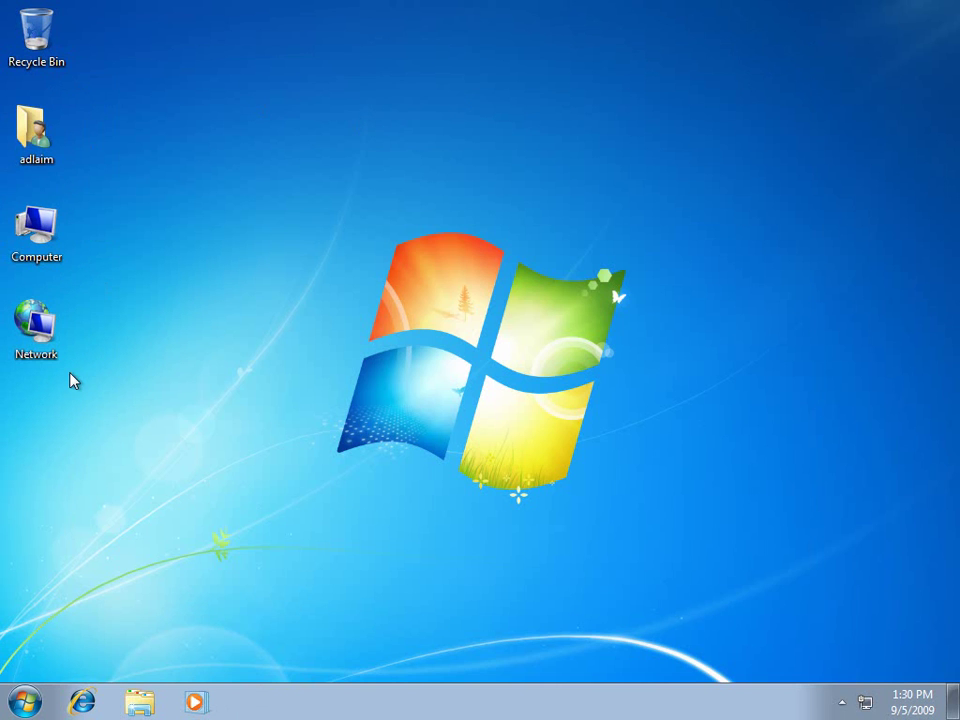
- Add the Clock and Calendar gadgets to the desktop's right side, with the clock above the calendar, and close the gadget gallery
{"action": "right_click", "coordinate": [480, 184]}
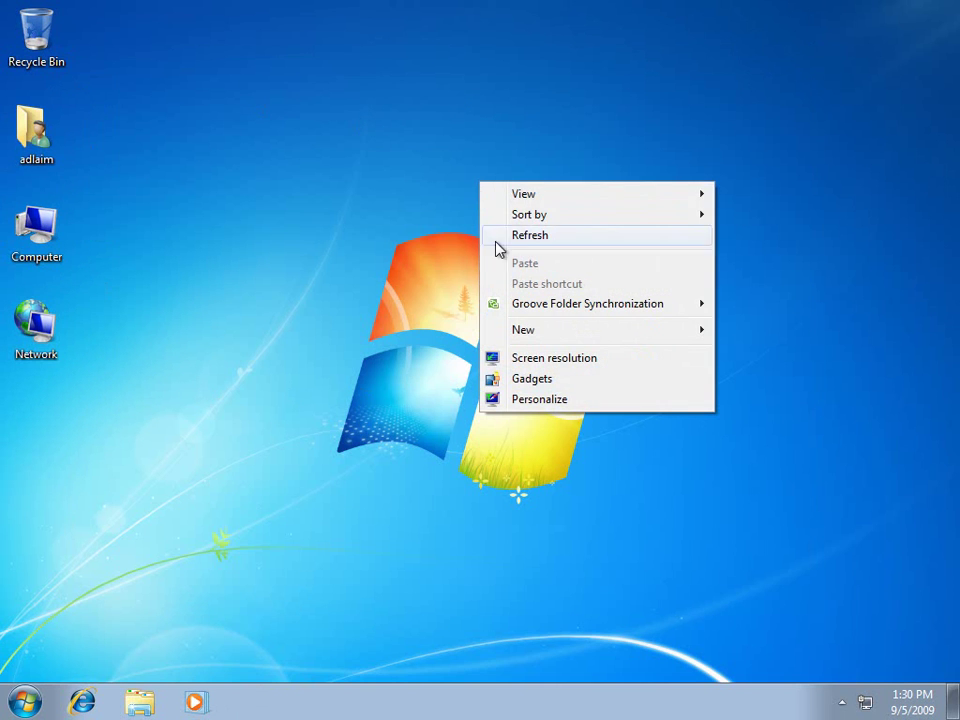
{"action": "left_click", "coordinate": [514, 384]}
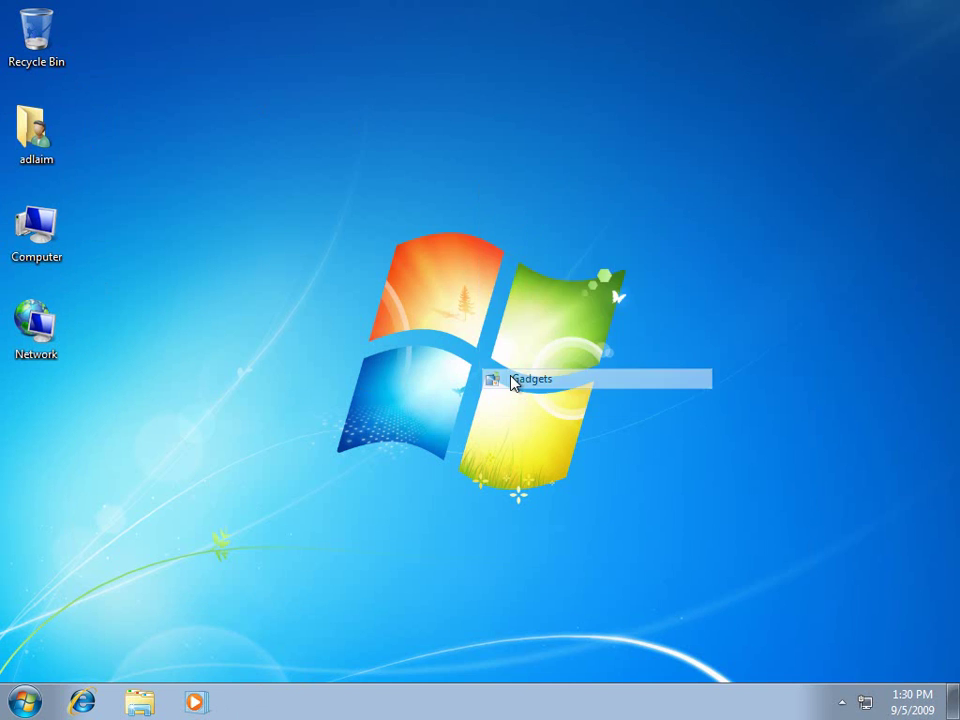
{"action": "left_click_drag", "start_coordinate": [432, 222], "coordinate": [866, 128]}
{"action": "left_click", "coordinate": [333, 233]}
{"action": "left_click_drag", "start_coordinate": [335, 233], "coordinate": [853, 300]}
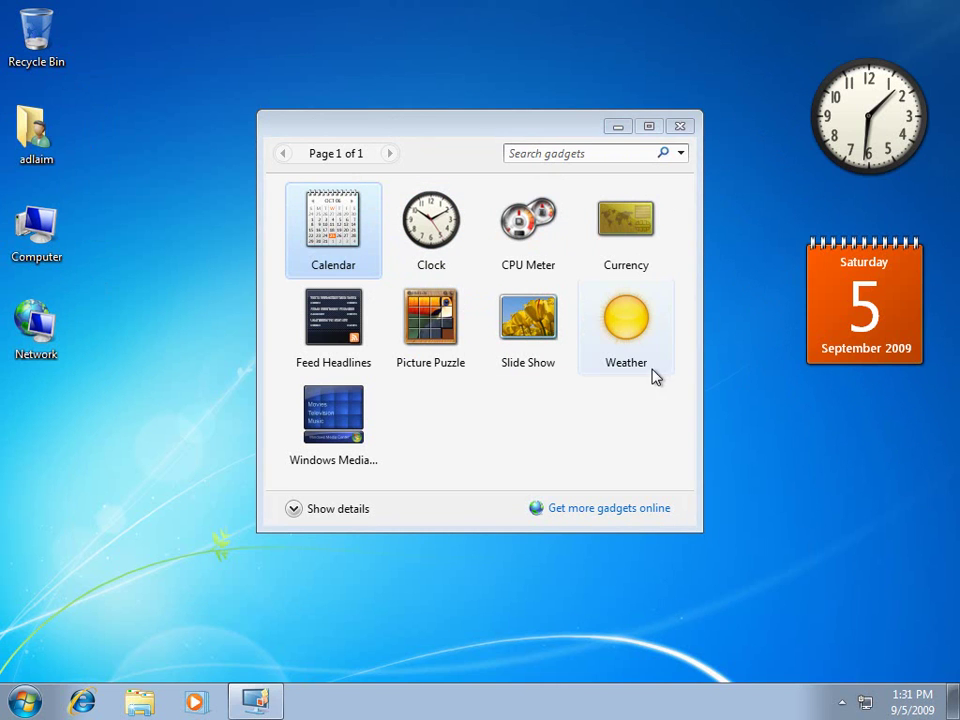
{"action": "left_click", "coordinate": [683, 127]}
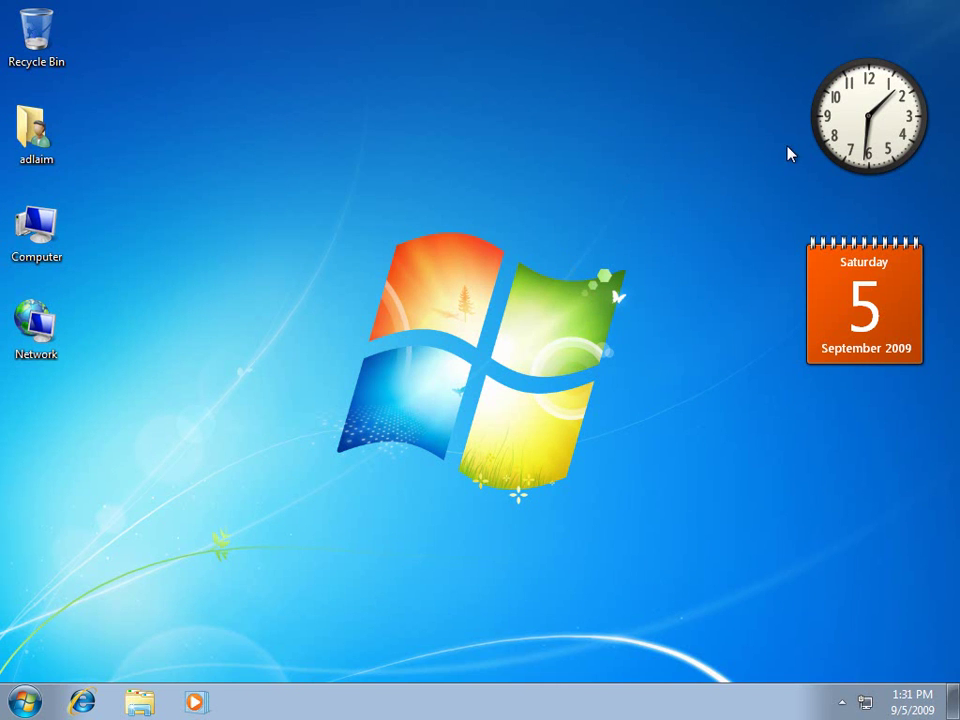
- Move the clock and calendar gadgets around the desktop, and stack them in its upper-right corner with the clock on top
{"action": "left_click_drag", "start_coordinate": [851, 111], "coordinate": [246, 228]}
{"action": "left_click_drag", "start_coordinate": [849, 279], "coordinate": [435, 190]}
{"action": "left_click_drag", "start_coordinate": [246, 225], "coordinate": [883, 80]}
{"action": "left_click_drag", "start_coordinate": [441, 189], "coordinate": [833, 190]}
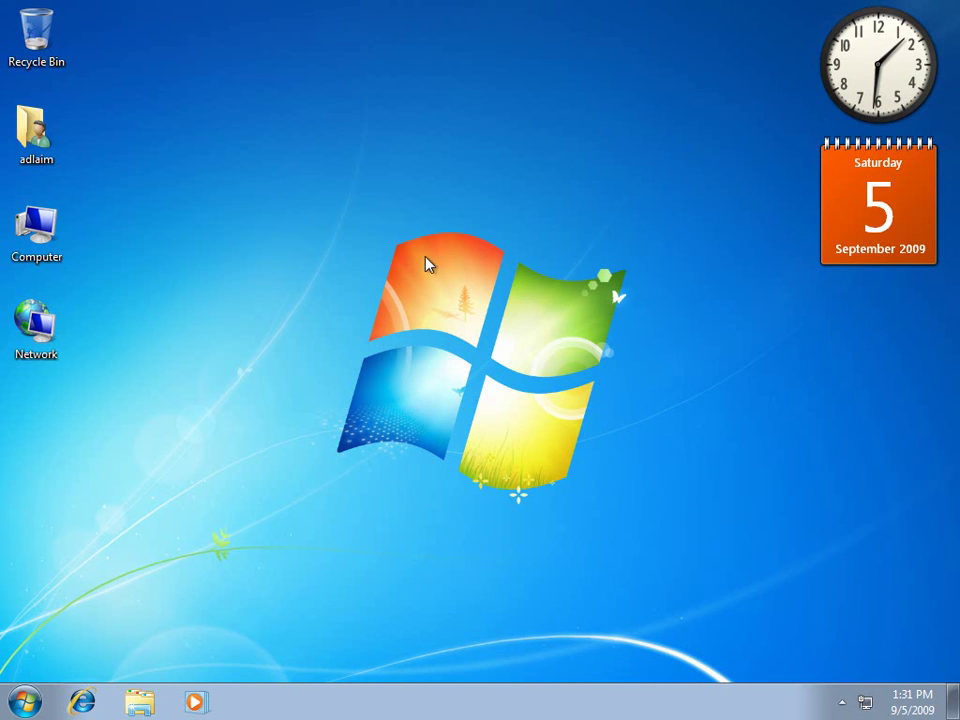
- Look over the available gadgets in the gallery, and close it
{"action": "right_click", "coordinate": [348, 198]}
{"action": "left_click", "coordinate": [400, 391]}
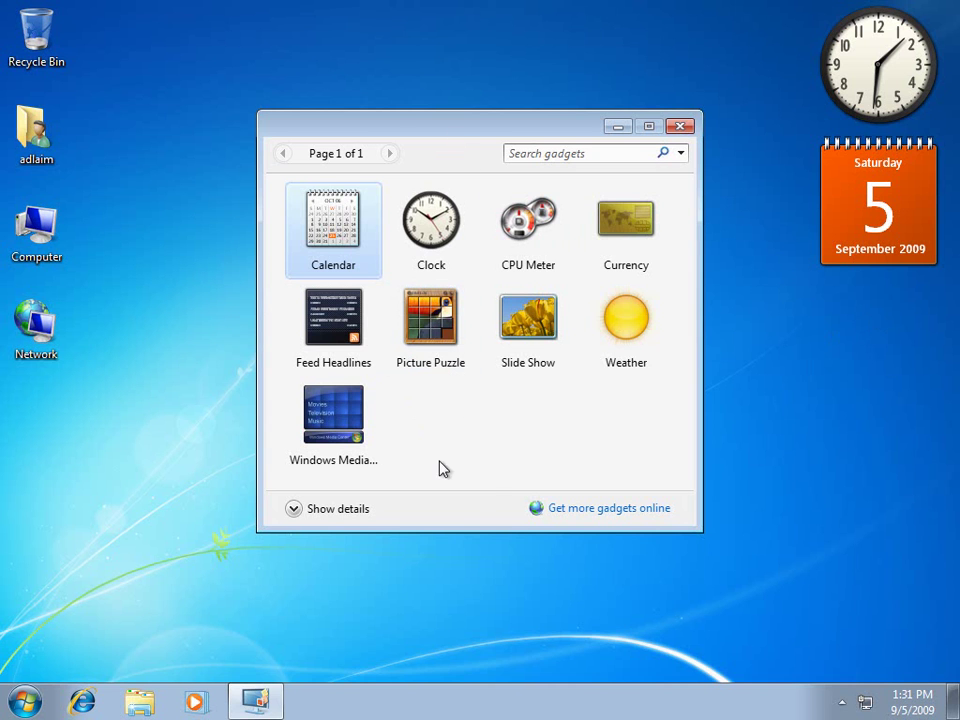
{"action": "left_click_drag", "start_coordinate": [399, 128], "coordinate": [284, 112]}
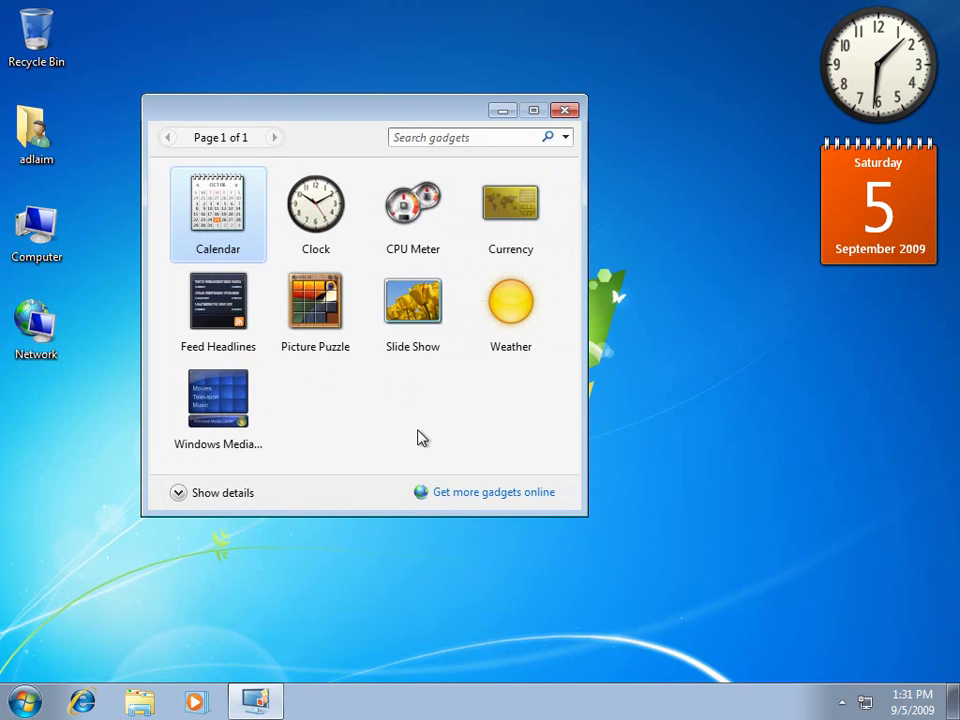
{"action": "left_click", "coordinate": [566, 110]}
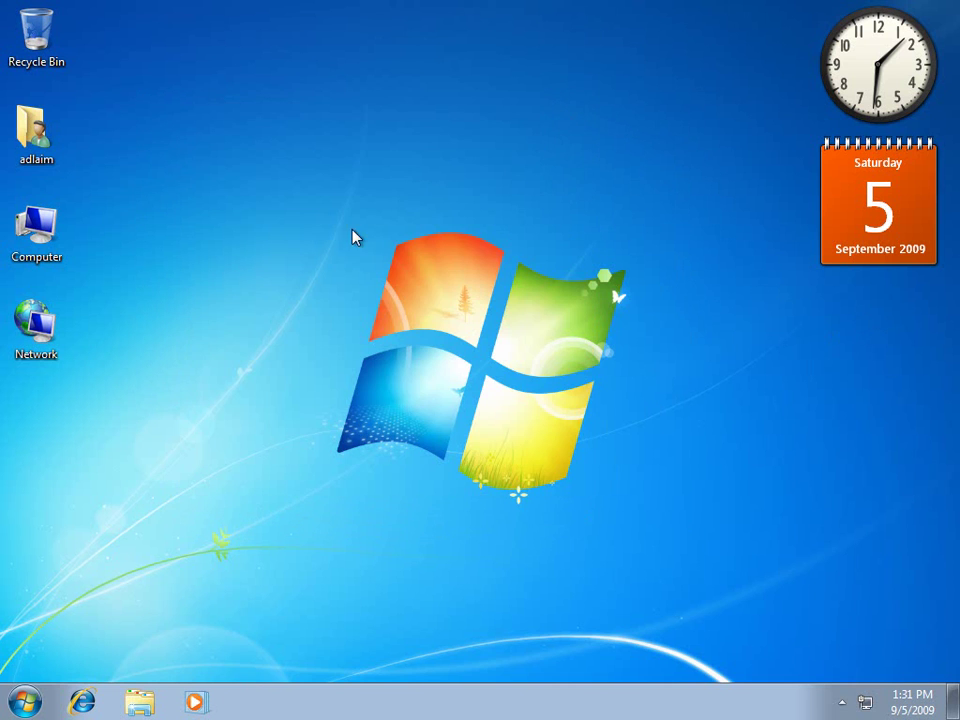
- Open Sticky Notes and move the blank note away from the gadgets, just below the desktop's centre
{"action": "left_click", "coordinate": [45, 699]}
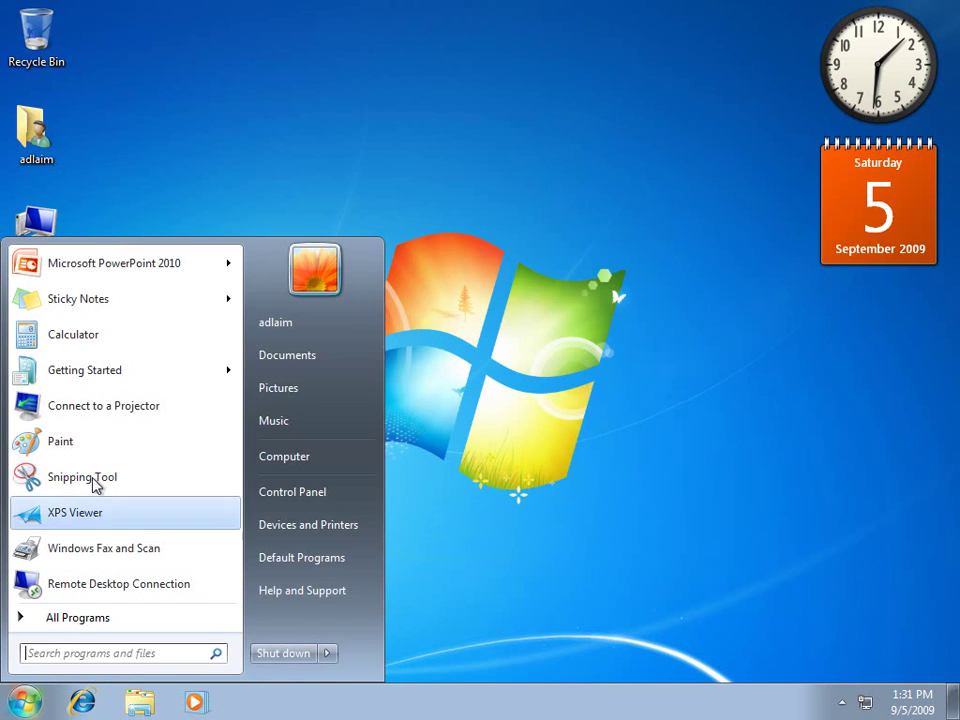
{"action": "mouse_move", "coordinate": [97, 317]}
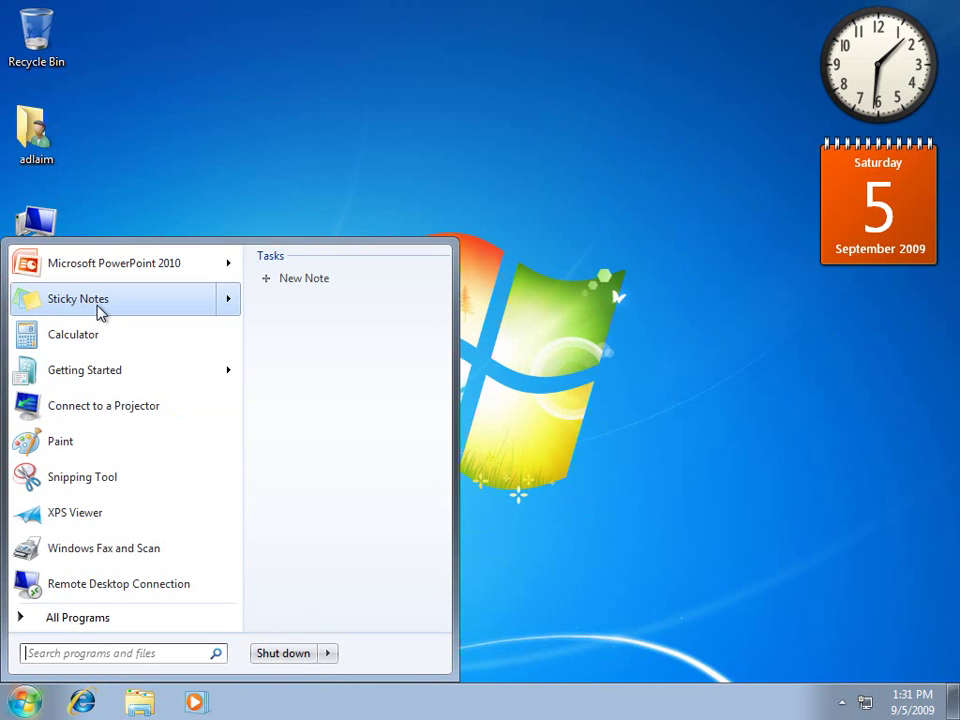
{"action": "left_click", "coordinate": [98, 310]}
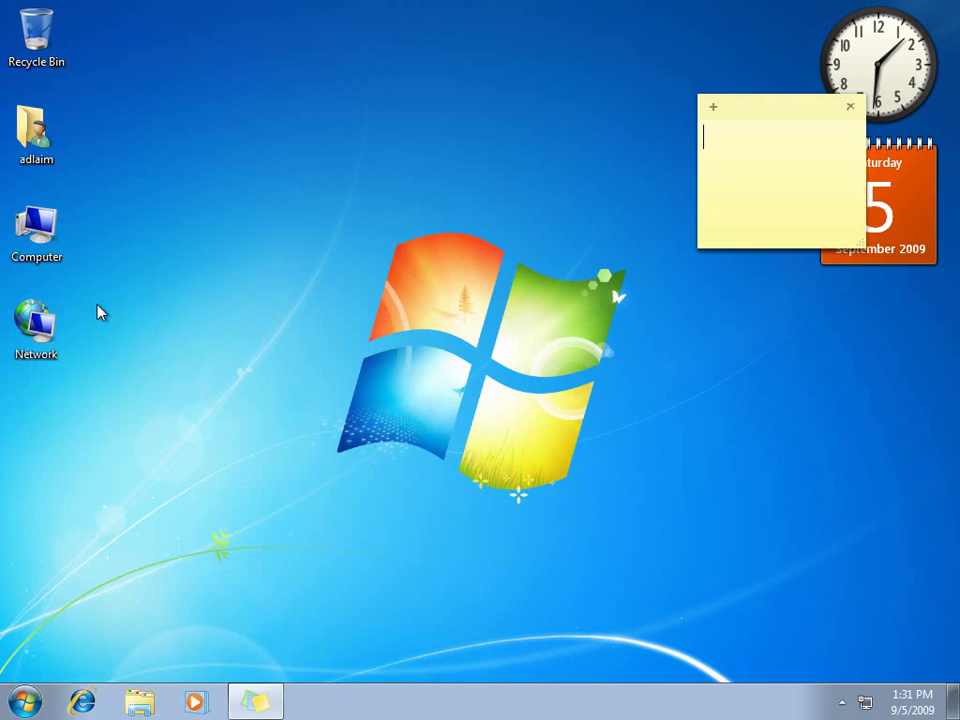
{"action": "left_click_drag", "start_coordinate": [761, 107], "coordinate": [600, 381]}
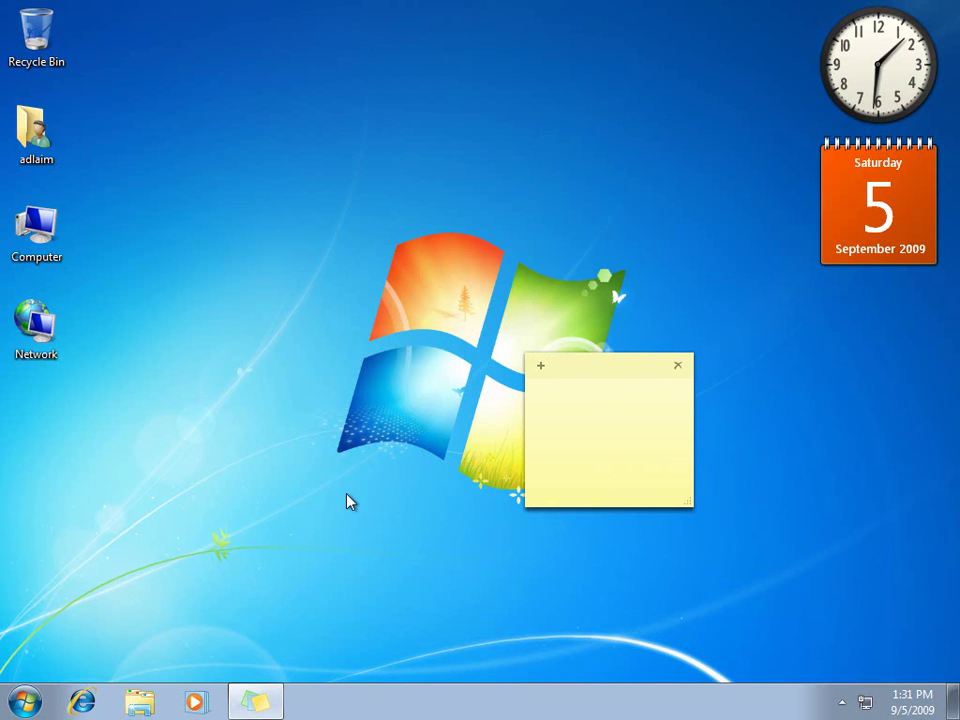
- Add a second sticky note, enlarge it, and place it in the upper-left area beside the desktop icons
{"action": "left_click", "coordinate": [540, 366]}
{"action": "left_click_drag", "start_coordinate": [422, 370], "coordinate": [243, 143]}
{"action": "left_click_drag", "start_coordinate": [332, 276], "coordinate": [607, 440]}
{"action": "left_click_drag", "start_coordinate": [420, 153], "coordinate": [332, 99]}
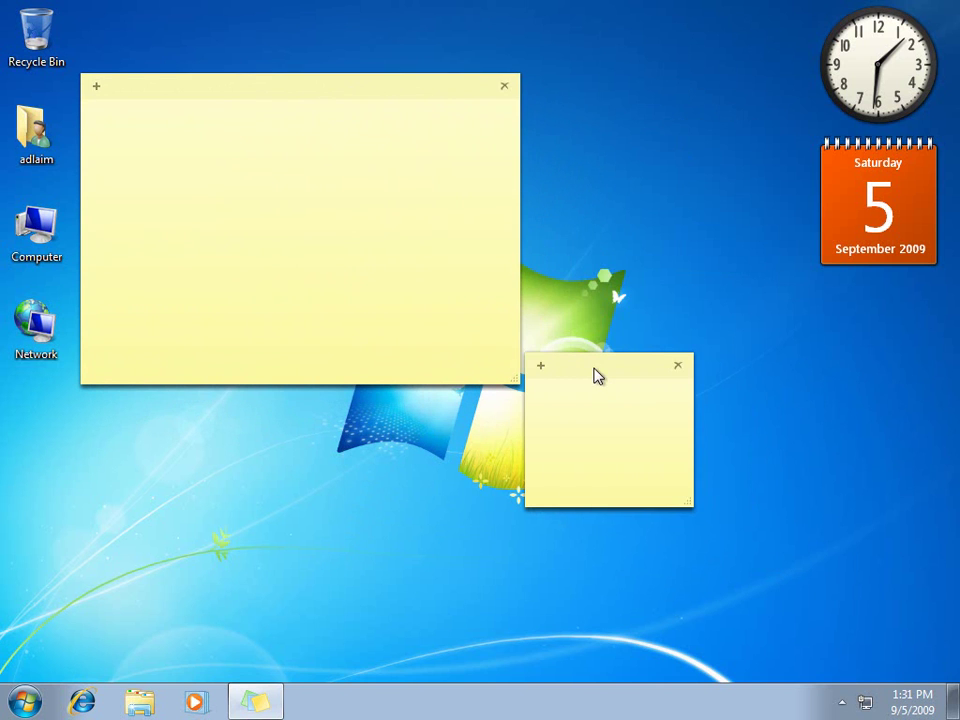
- Shrink the large sticky note and keep it beside the desktop icons, and move the small note up toward the calendar gadget
{"action": "left_click_drag", "start_coordinate": [596, 363], "coordinate": [595, 238]}
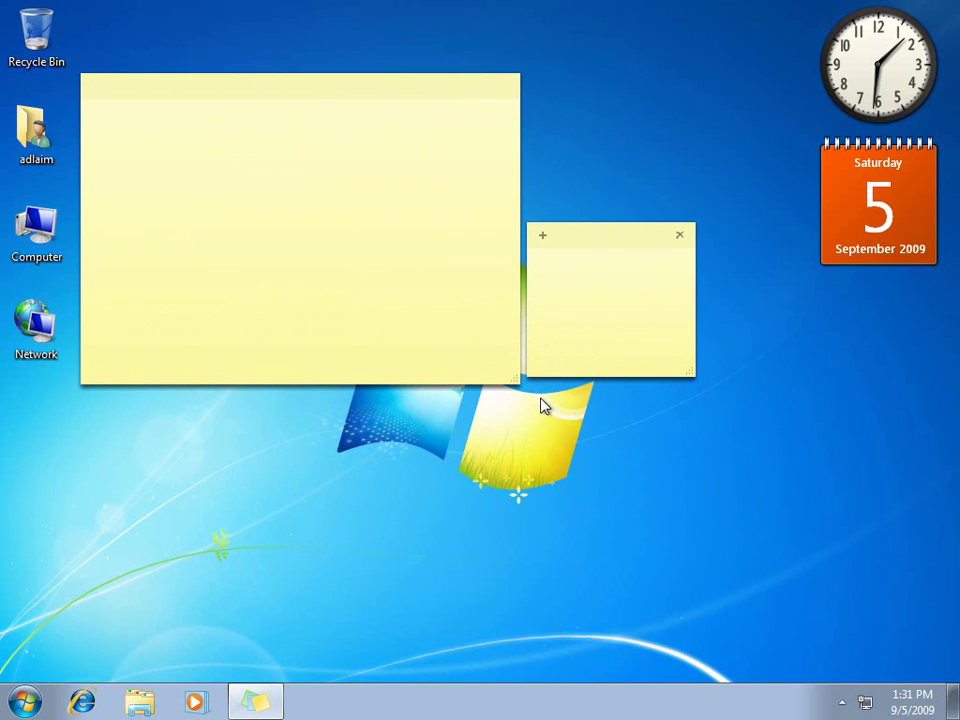
{"action": "left_click_drag", "start_coordinate": [510, 378], "coordinate": [343, 321]}
{"action": "left_click_drag", "start_coordinate": [205, 88], "coordinate": [538, 373]}
{"action": "left_click_drag", "start_coordinate": [592, 235], "coordinate": [658, 155]}
{"action": "left_click_drag", "start_coordinate": [521, 355], "coordinate": [200, 92]}
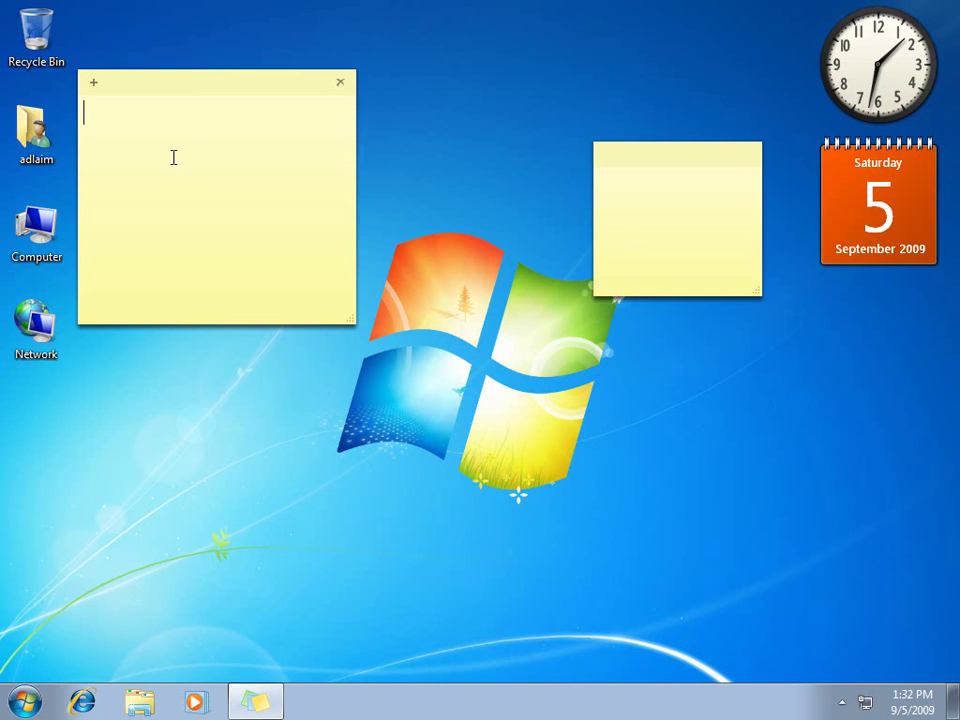
- Open Paint and Calculator alongside the sticky notes
{"action": "left_click", "coordinate": [24, 702]}
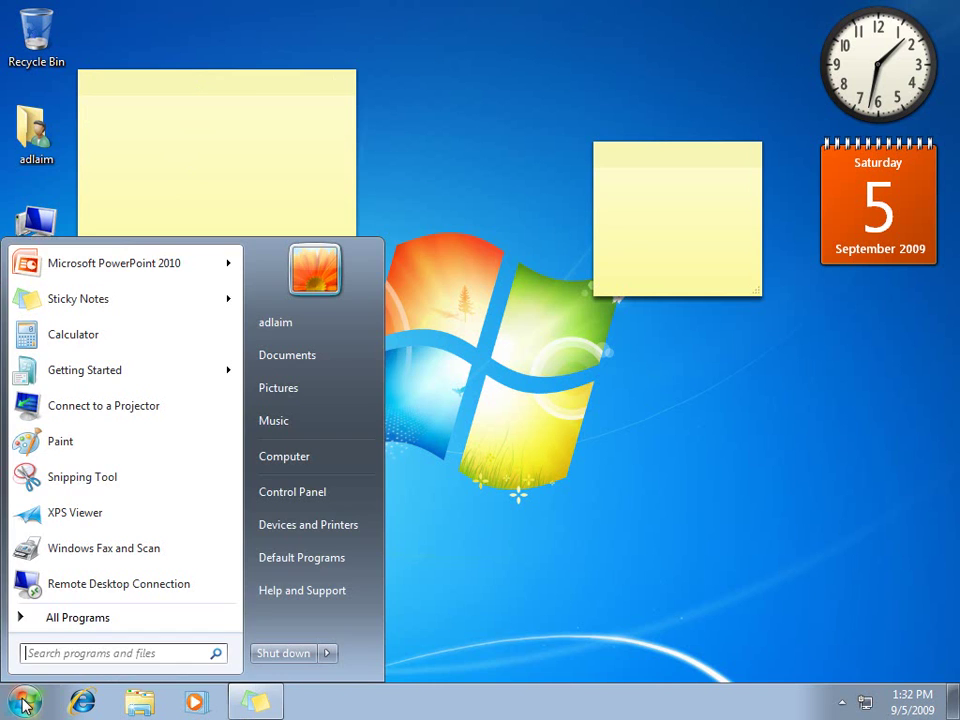
{"action": "left_click", "coordinate": [96, 443]}
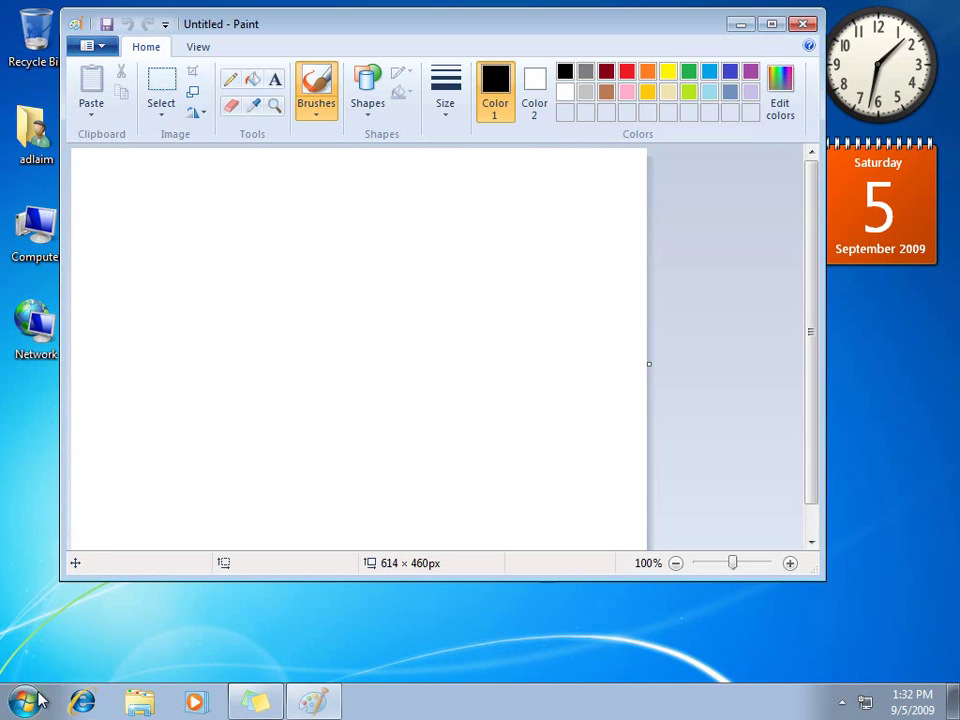
{"action": "left_click", "coordinate": [20, 705]}
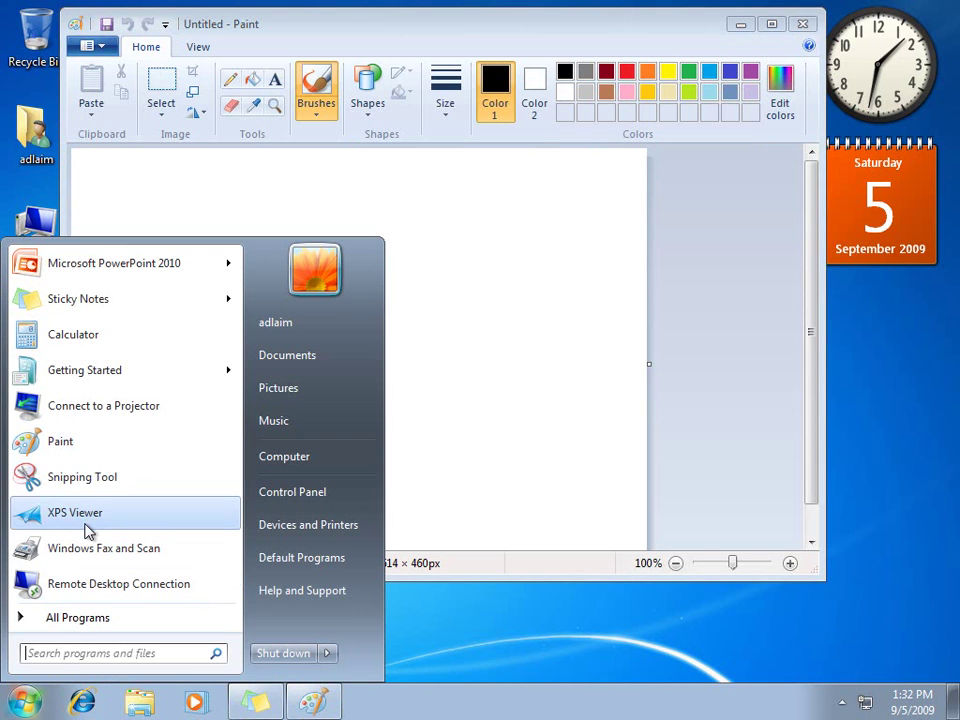
{"action": "left_click", "coordinate": [102, 335]}
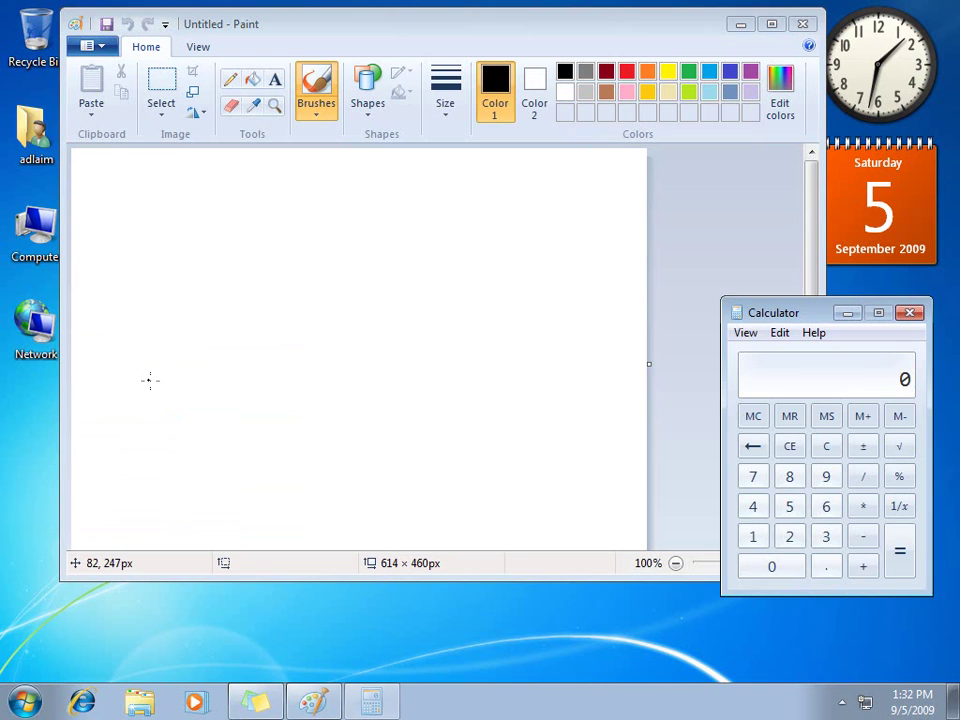
- Show the bare desktop and restore its windows, and minimize only Paint and Calculator so the sticky notes stay open
{"action": "left_click", "coordinate": [951, 708]}
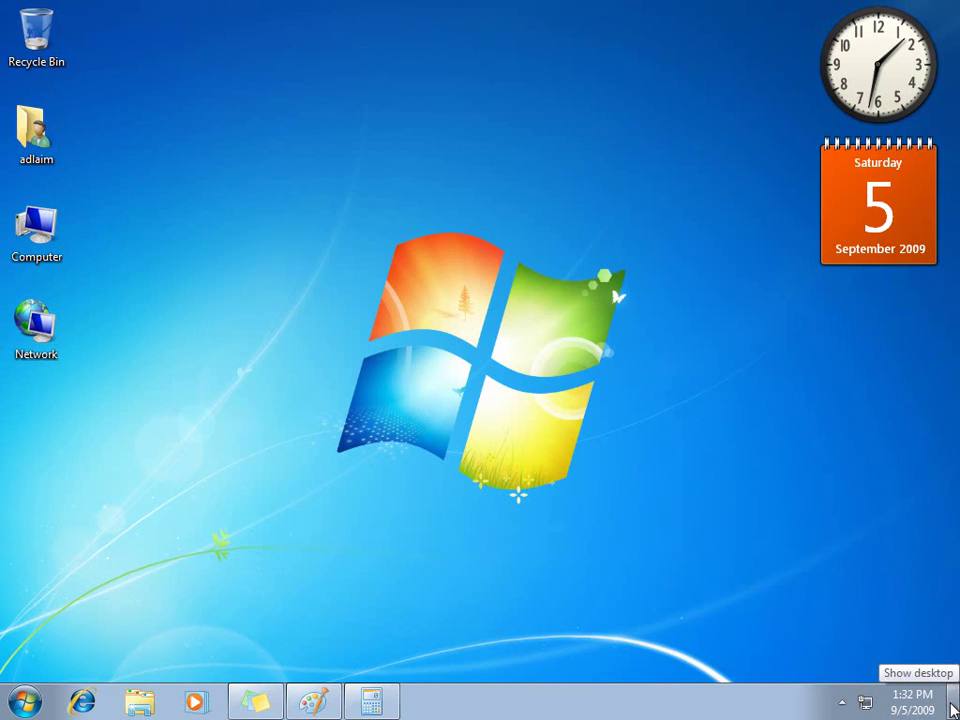
{"action": "left_click", "coordinate": [951, 708]}
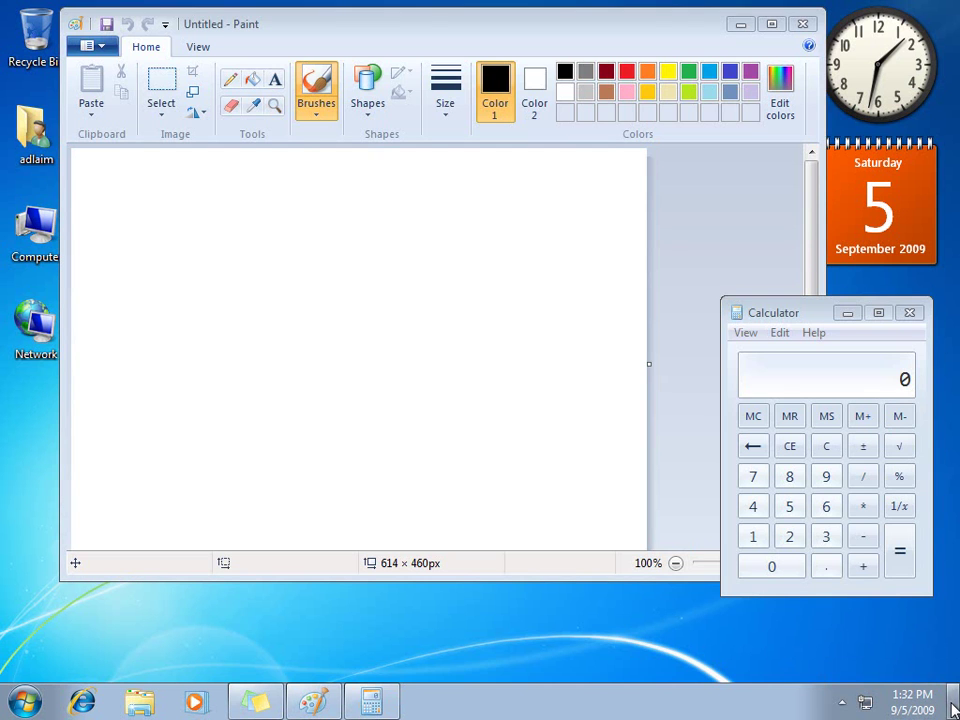
{"action": "left_click_drag", "start_coordinate": [619, 40], "coordinate": [577, 206]}
{"action": "left_click", "coordinate": [684, 195]}
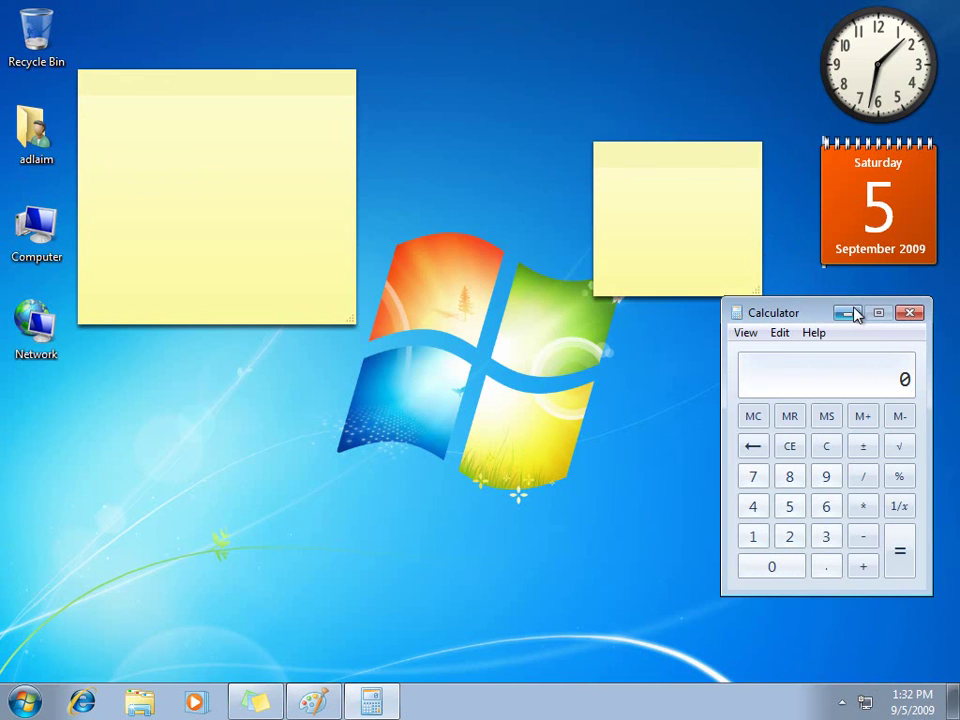
{"action": "left_click", "coordinate": [848, 313]}
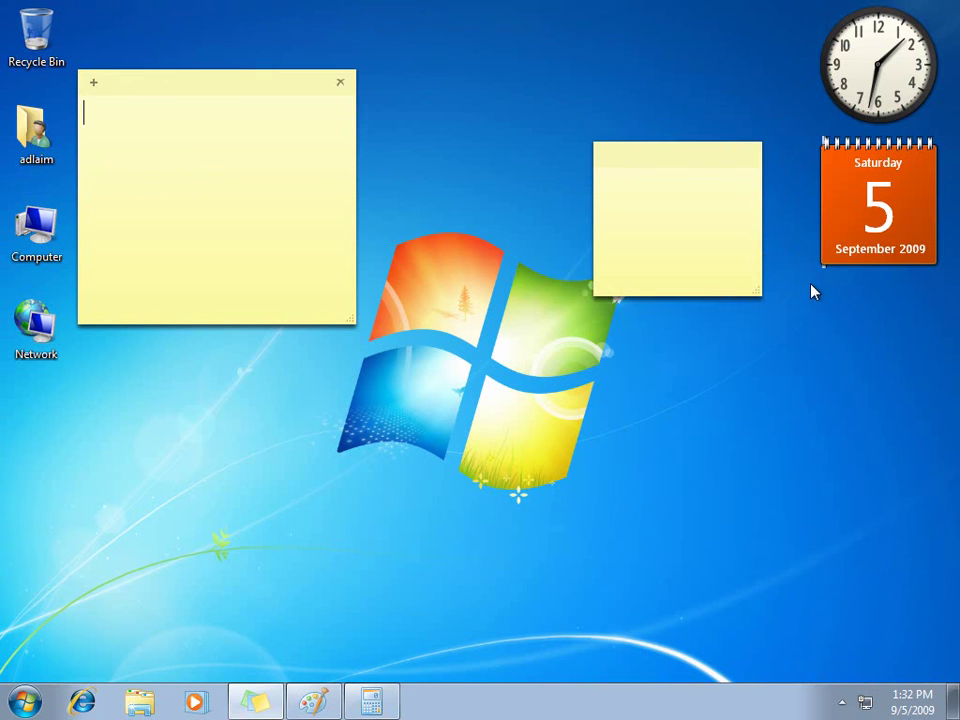
- Examine the available resolutions in the desktop's screen resolution settings, and leave without changing anything
{"action": "right_click", "coordinate": [465, 118]}
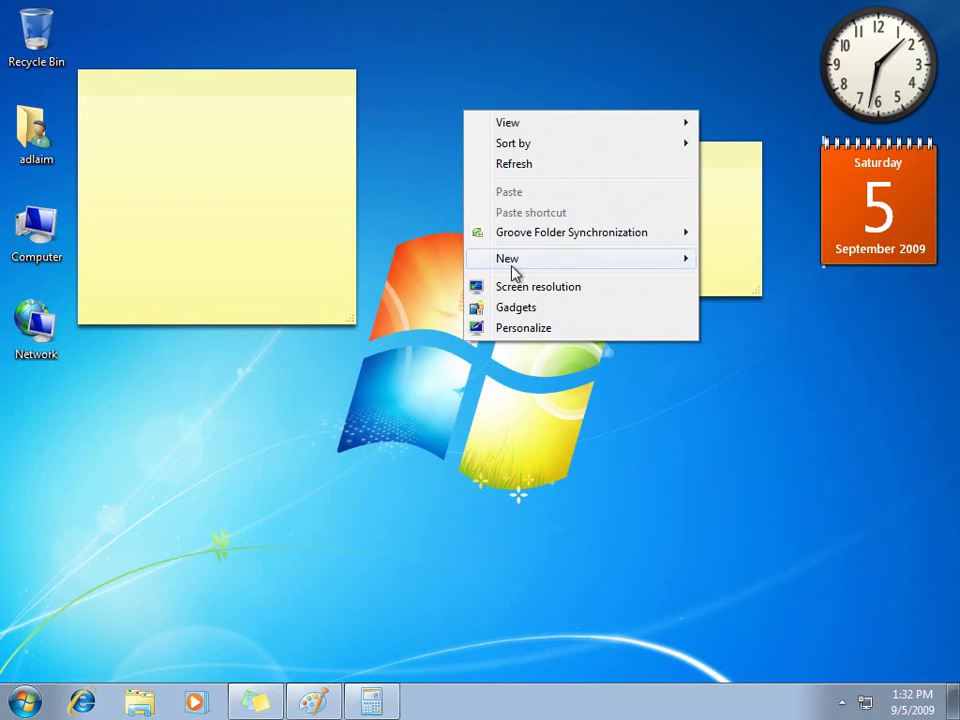
{"action": "left_click", "coordinate": [516, 287]}
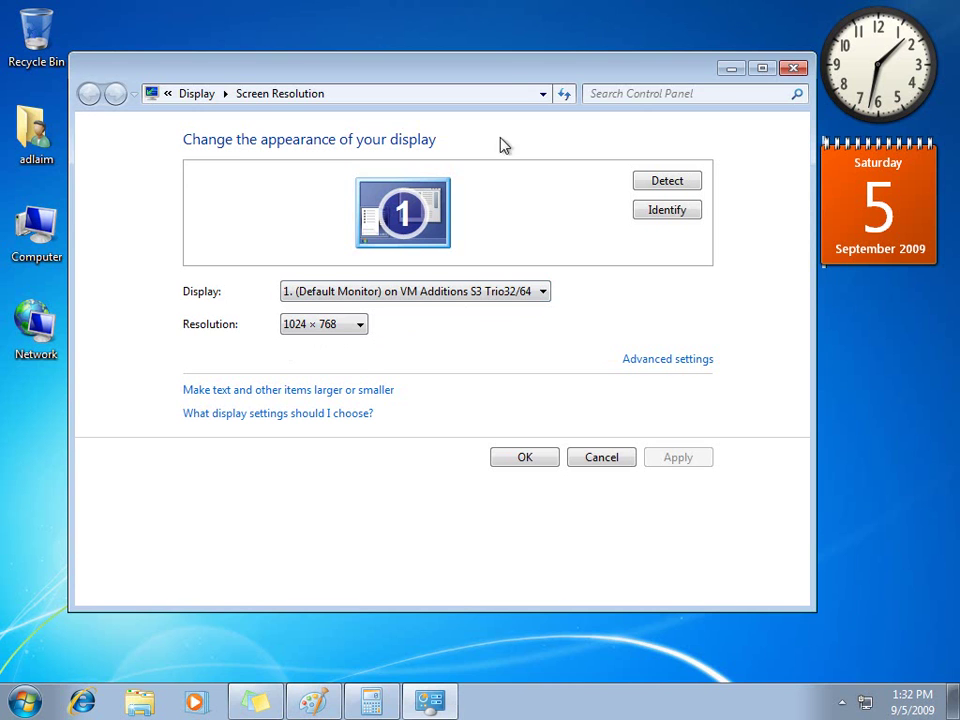
{"action": "left_click_drag", "start_coordinate": [497, 68], "coordinate": [487, 40]}
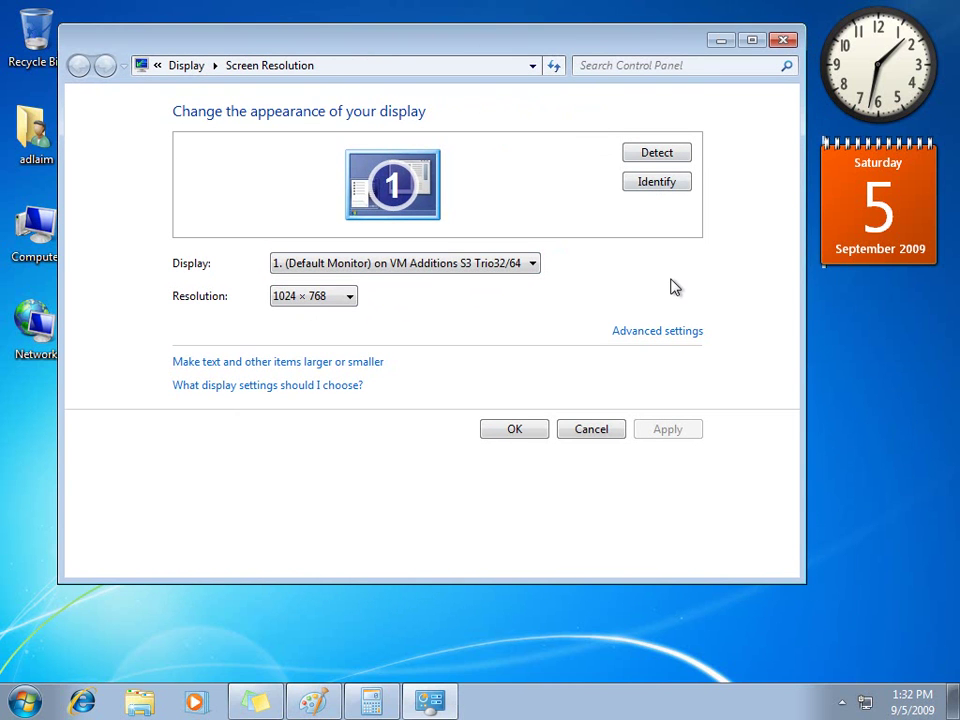
{"action": "left_click", "coordinate": [346, 298]}
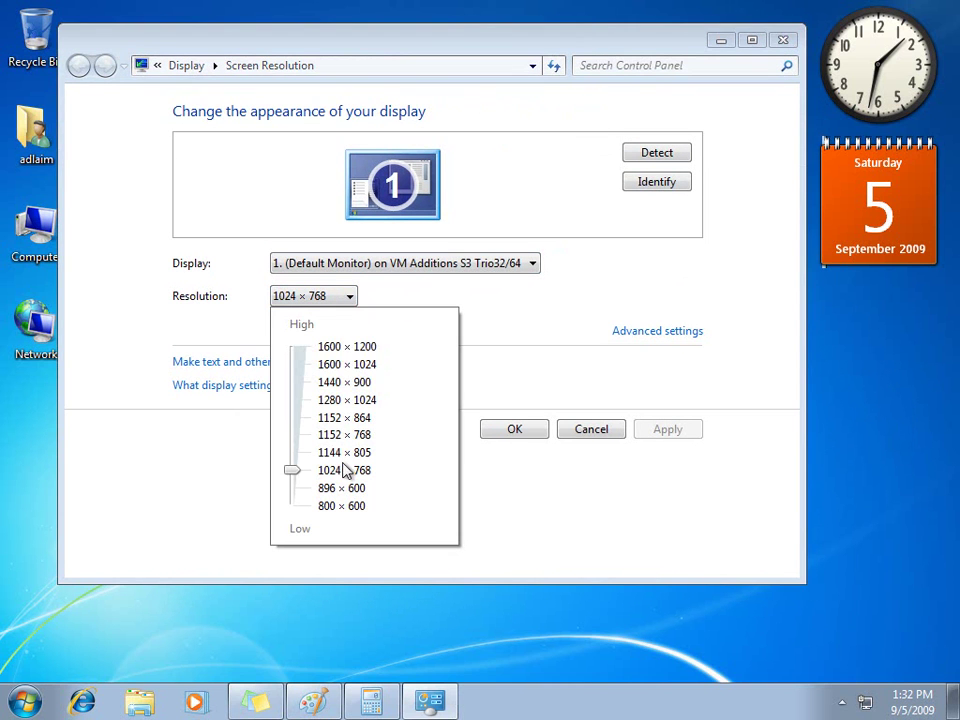
{"action": "left_click", "coordinate": [490, 315]}
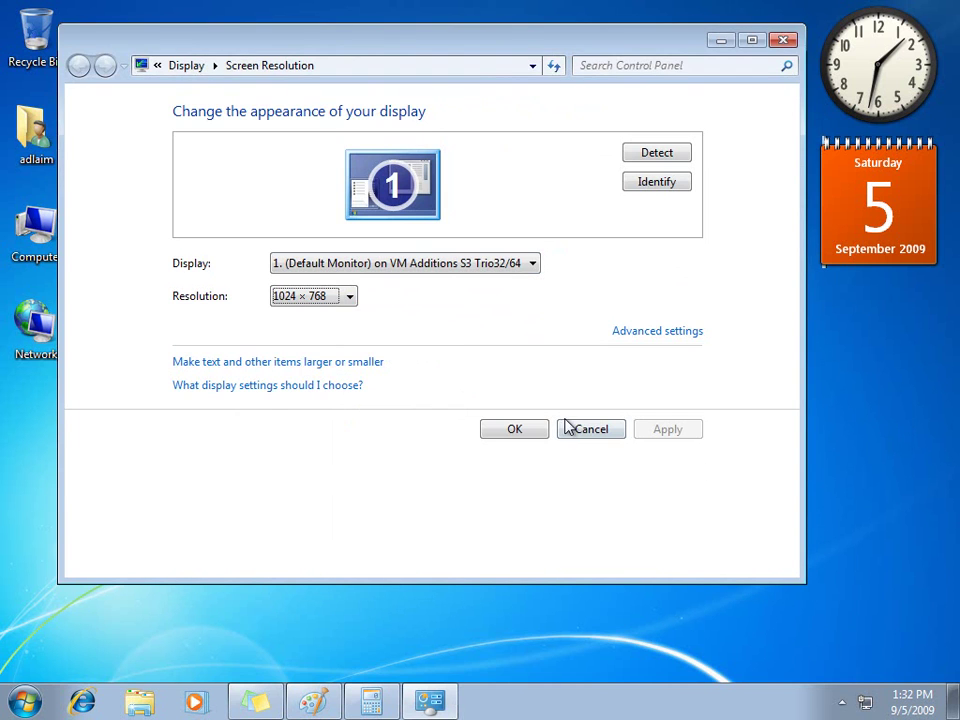
{"action": "left_click", "coordinate": [590, 429]}
- Preview the Medium - 125% and Larger - 150% text sizes in the display settings, and leave without applying either
{"action": "right_click", "coordinate": [463, 287]}
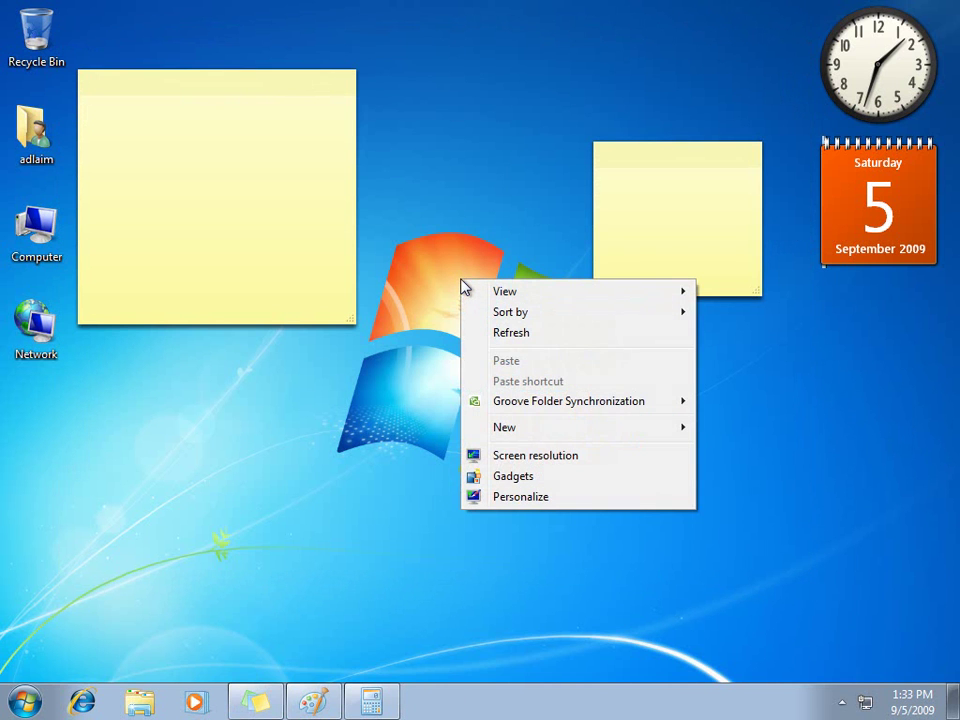
{"action": "left_click", "coordinate": [516, 497]}
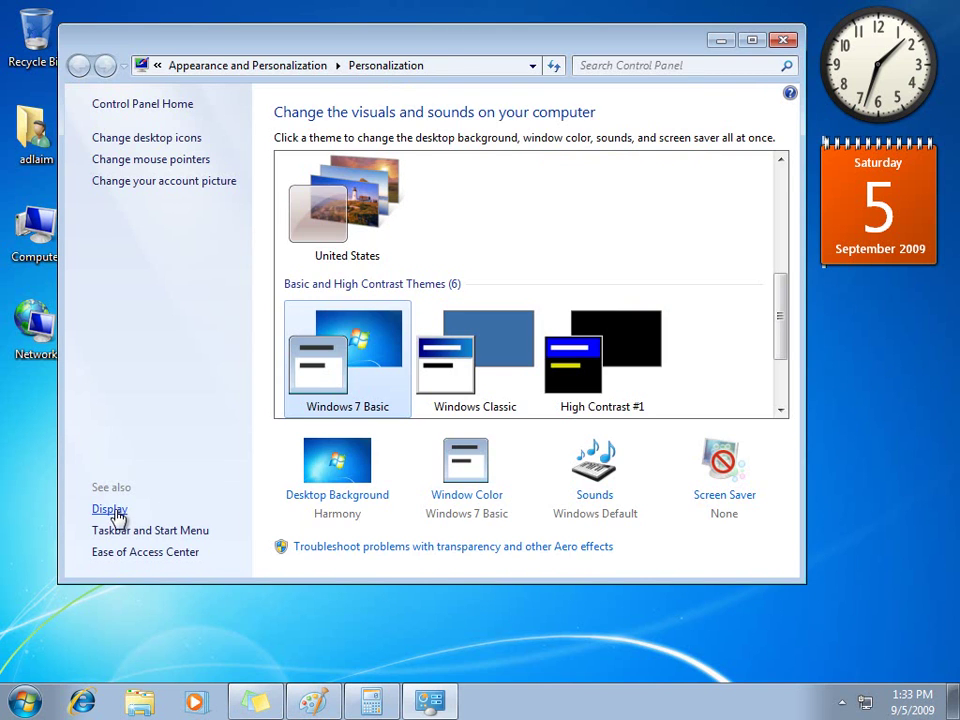
{"action": "left_click", "coordinate": [110, 510]}
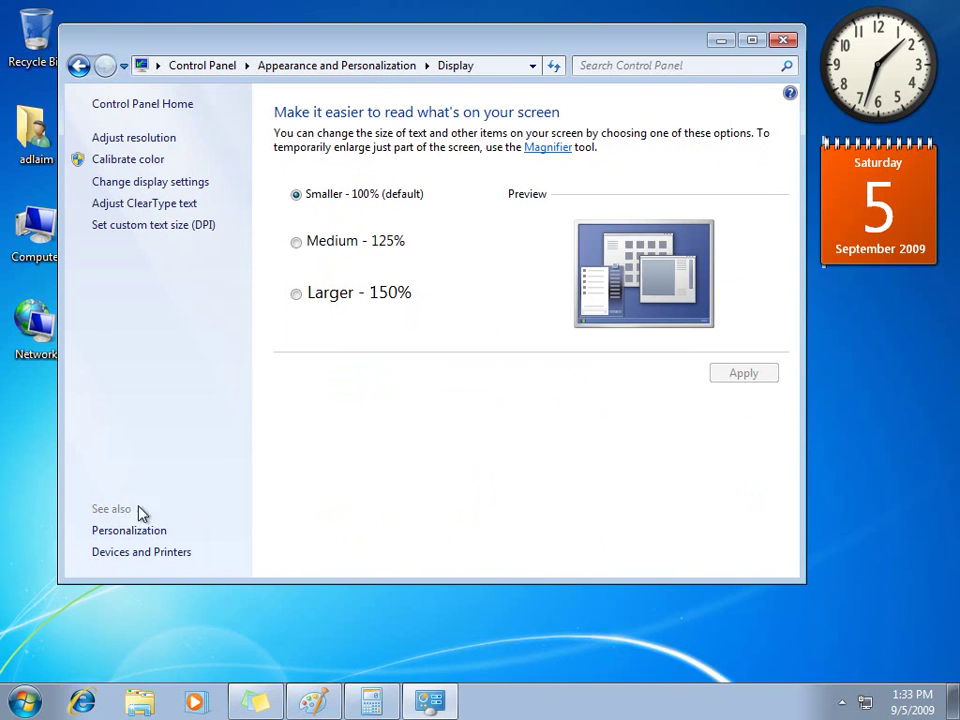
{"action": "left_click", "coordinate": [323, 247]}
{"action": "left_click", "coordinate": [313, 296]}
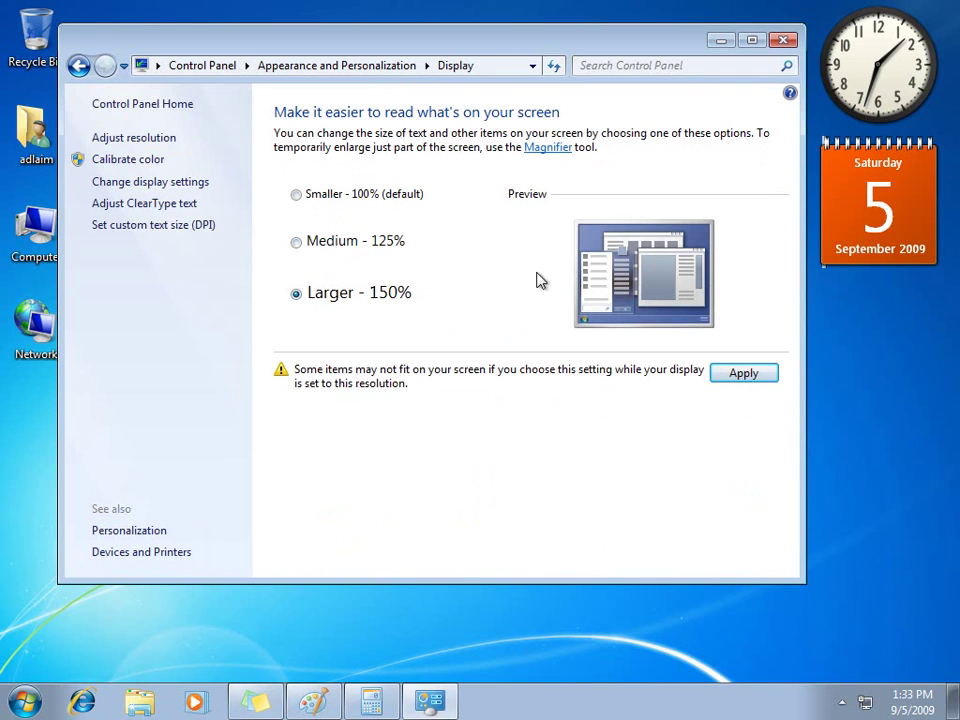
{"action": "left_click_drag", "start_coordinate": [469, 47], "coordinate": [533, 97]}
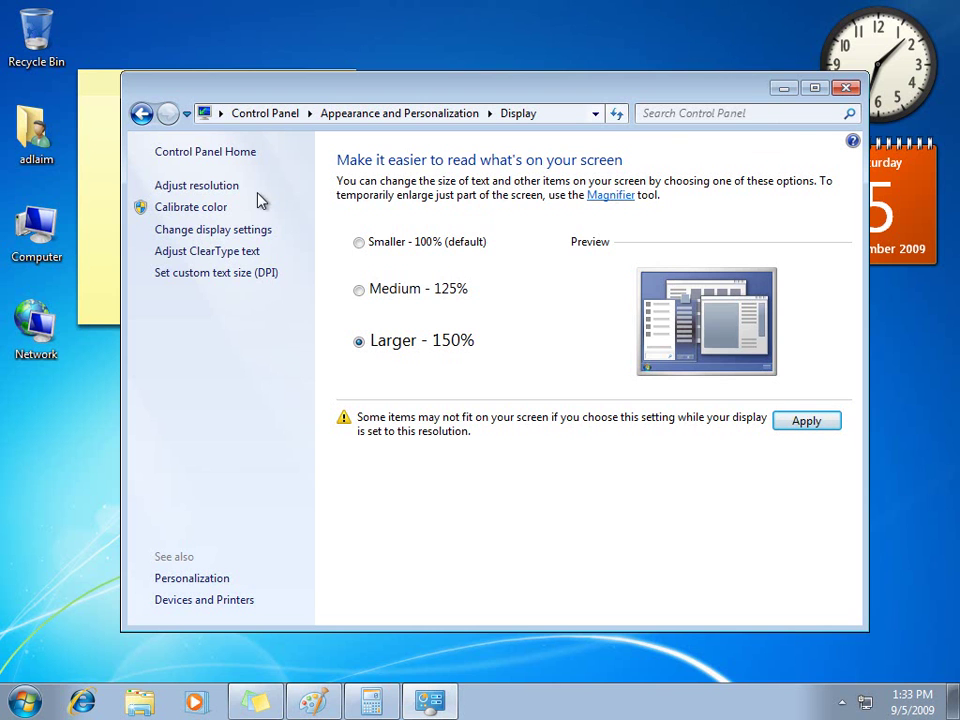
{"action": "left_click", "coordinate": [846, 88]}
- Apply the Windows Classic theme from the desktop's personalization settings and show the Start menu in that style
{"action": "right_click", "coordinate": [463, 161]}
{"action": "left_click", "coordinate": [500, 373]}
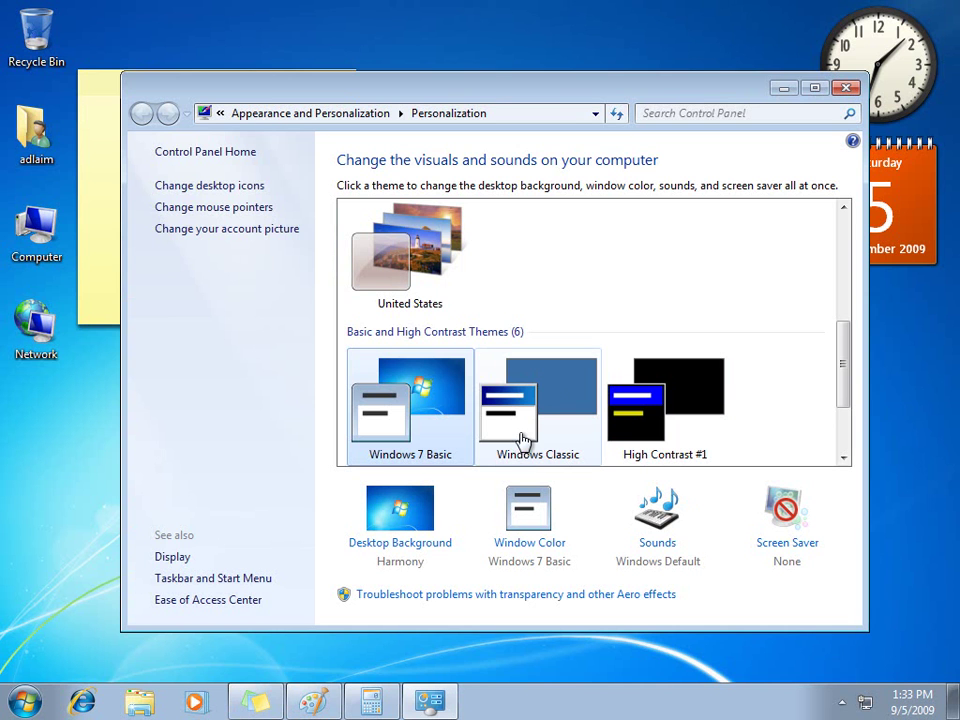
{"action": "left_click", "coordinate": [543, 418]}
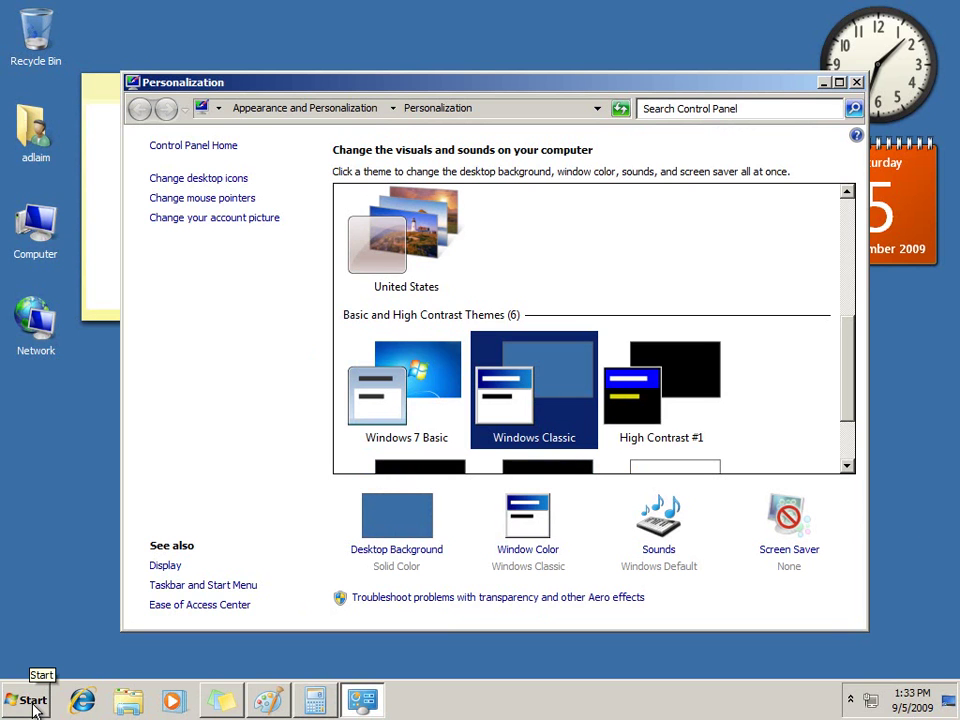
{"action": "left_click", "coordinate": [34, 702]}
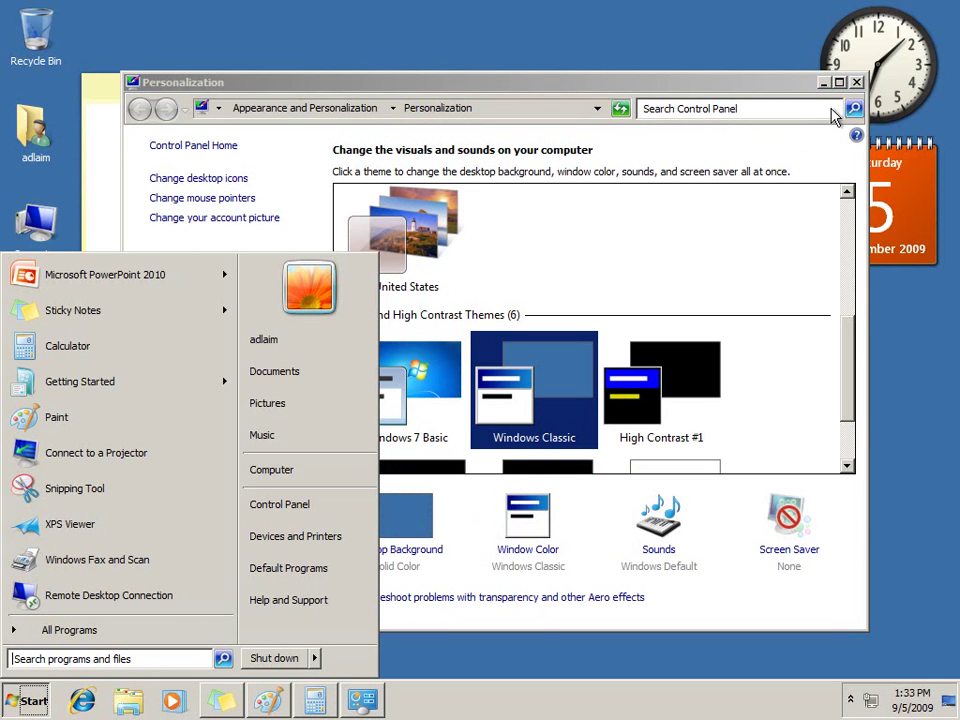
- Switch the theme back to Windows 7 Basic and close the personalization settings
{"action": "left_click", "coordinate": [429, 381]}
{"action": "left_click", "coordinate": [428, 383]}
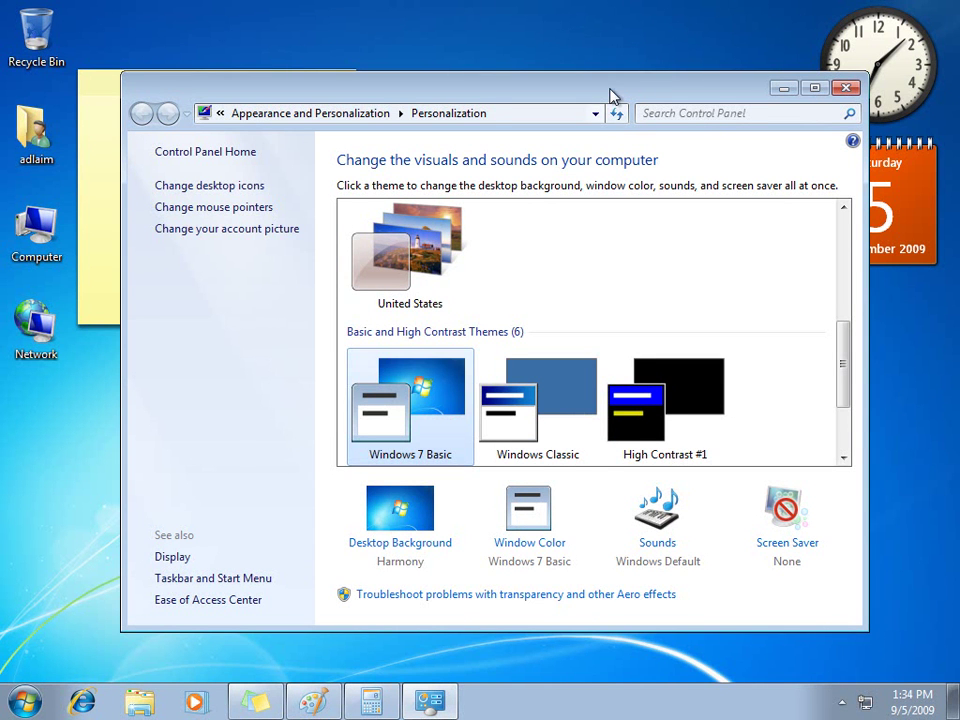
{"action": "left_click_drag", "start_coordinate": [611, 94], "coordinate": [591, 71]}
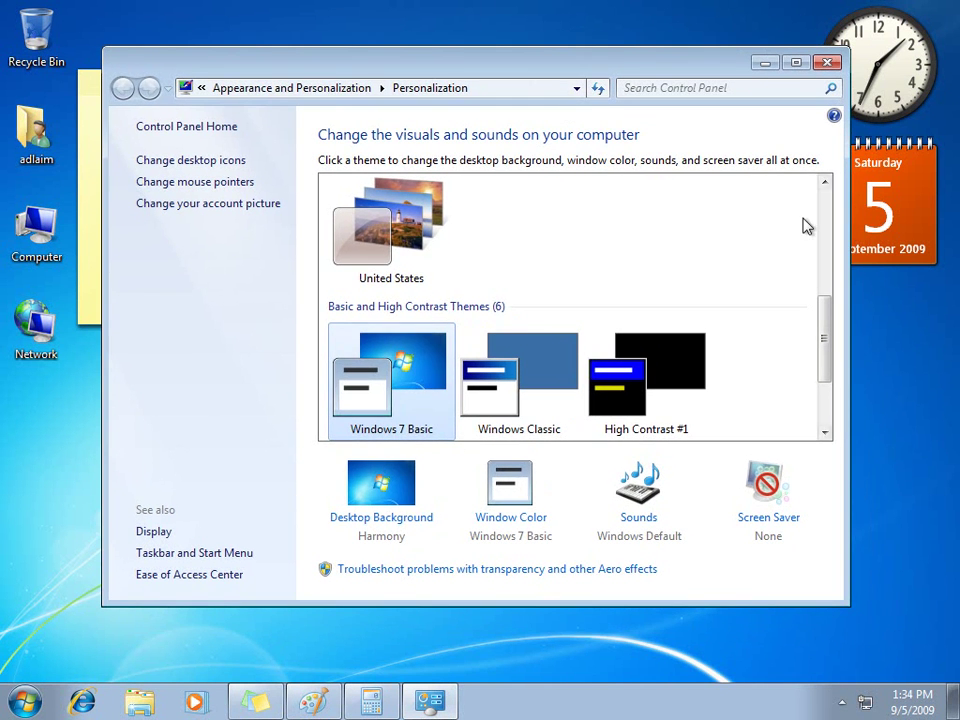
{"action": "left_click", "coordinate": [827, 63]}
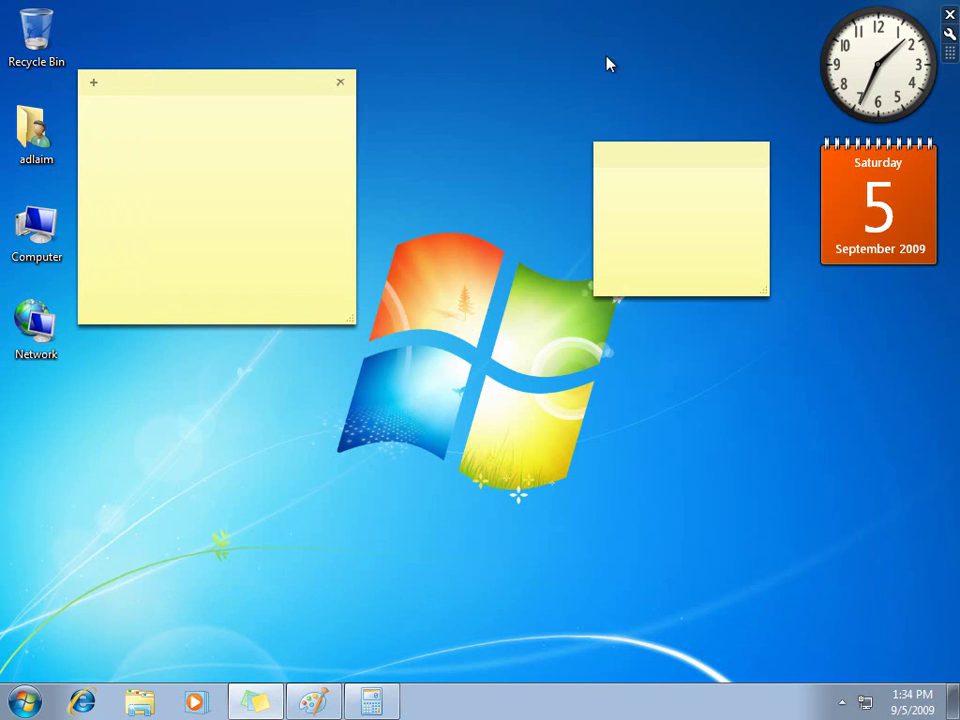
- Move the small sticky note away from the calendar gadget, over the upper part of the Windows logo
{"action": "left_click", "coordinate": [677, 159]}
{"action": "left_click_drag", "start_coordinate": [677, 159], "coordinate": [600, 187]}
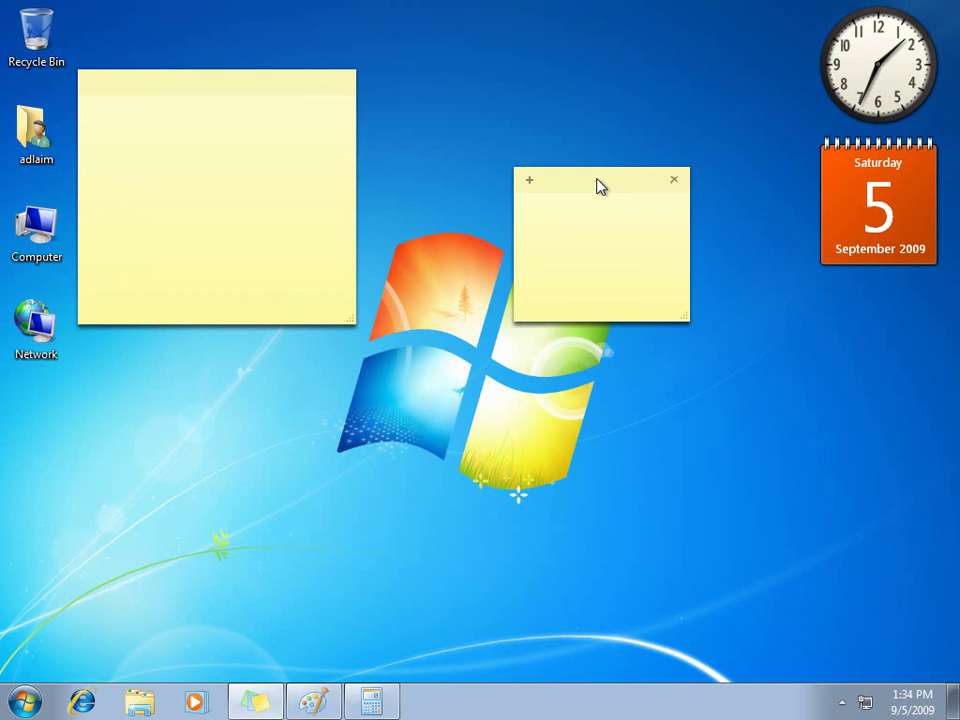